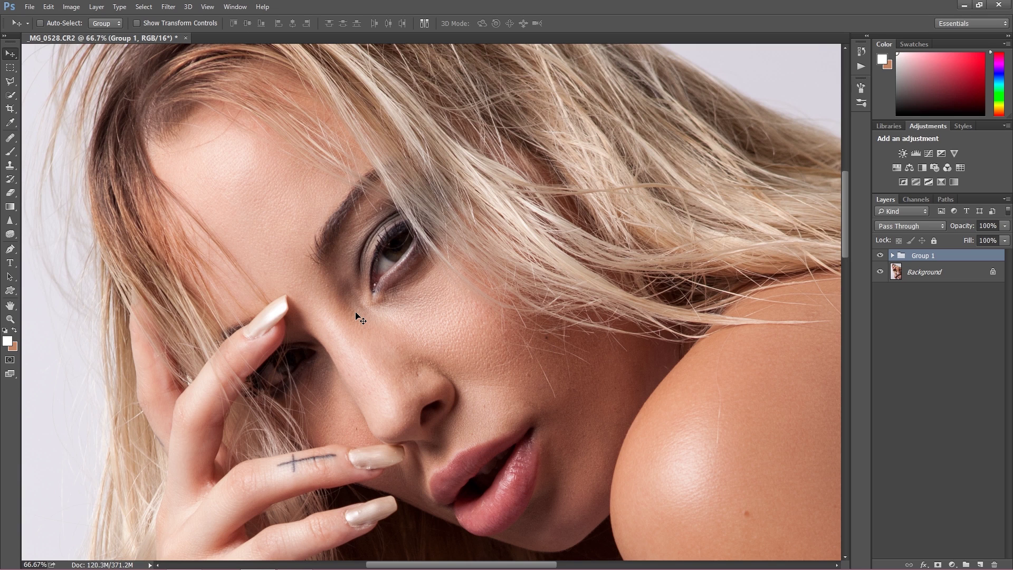
Toggle Group 1's visibility to compare the portrait, and delete the group
{"action": "left_click", "coordinate": [880, 256]}
{"action": "left_click", "coordinate": [881, 256]}
{"action": "key", "text": "Delete"}
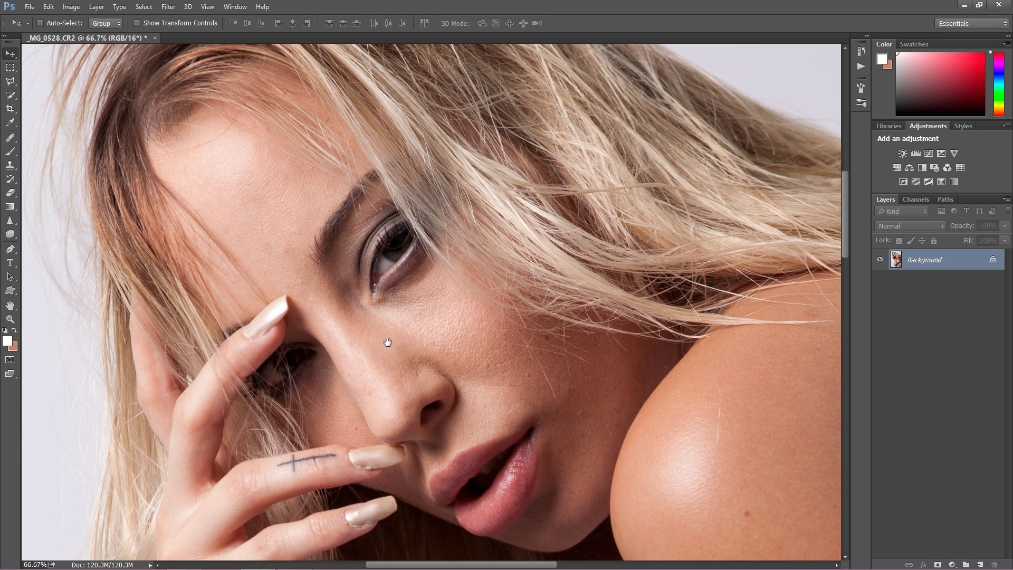
Duplicate the Background layer twice
{"action": "left_click_drag", "start_coordinate": [388, 353], "coordinate": [459, 377]}
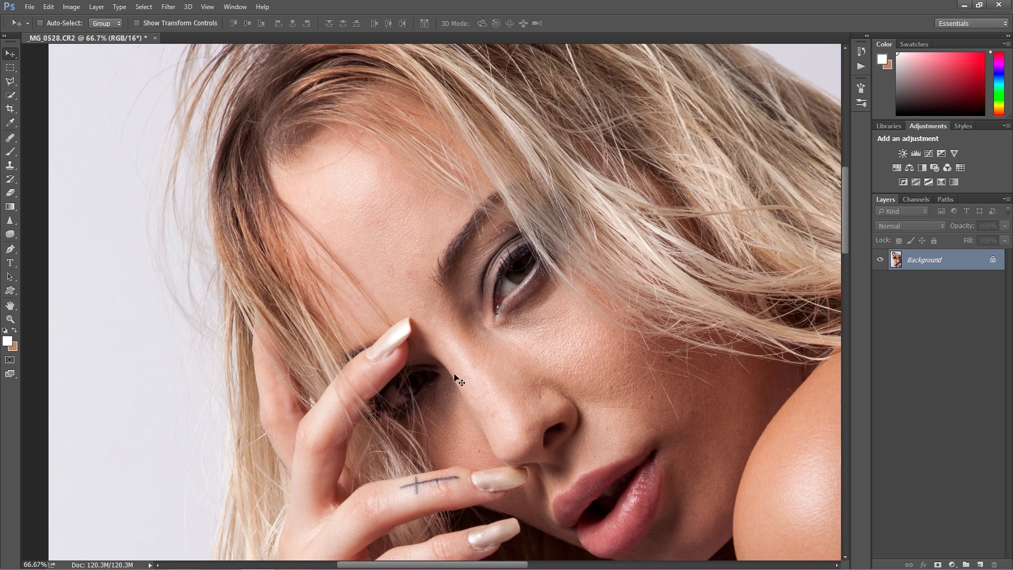
{"action": "key", "text": "ctrl+j"}
{"action": "key", "text": "ctrl+j"}
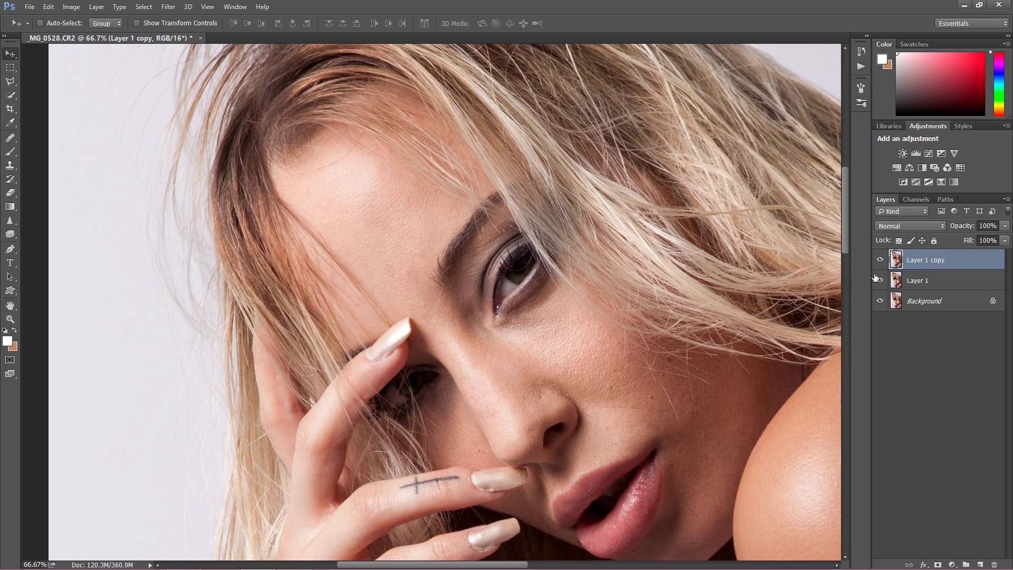
Hide the topmost layer copy and rename the layer directly above the Background as Blur
{"action": "left_click", "coordinate": [880, 259]}
{"action": "left_click", "coordinate": [917, 283]}
{"action": "double_click", "coordinate": [919, 281]}
{"action": "type", "text": "Blur"}
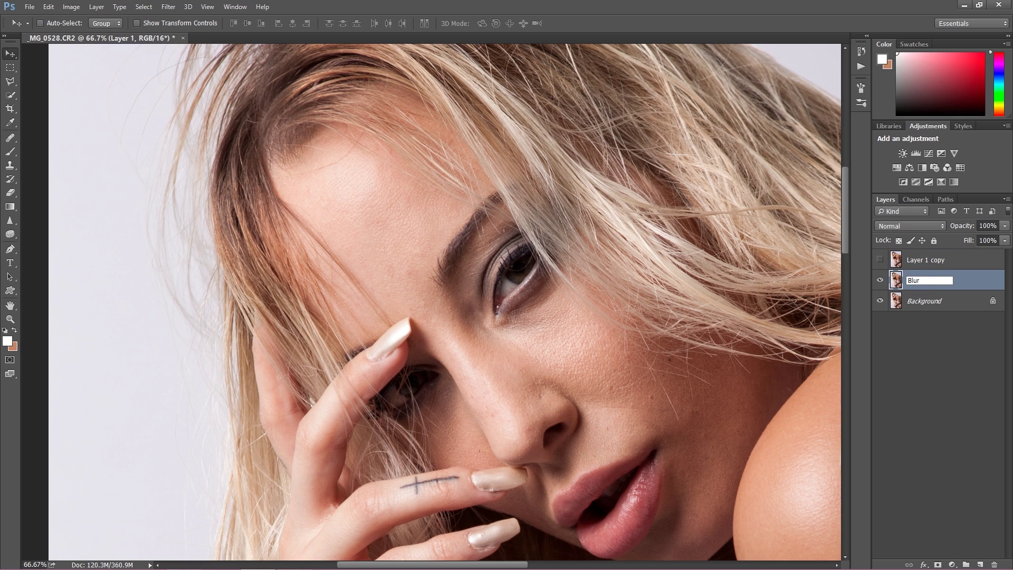
{"action": "key", "text": "Return"}
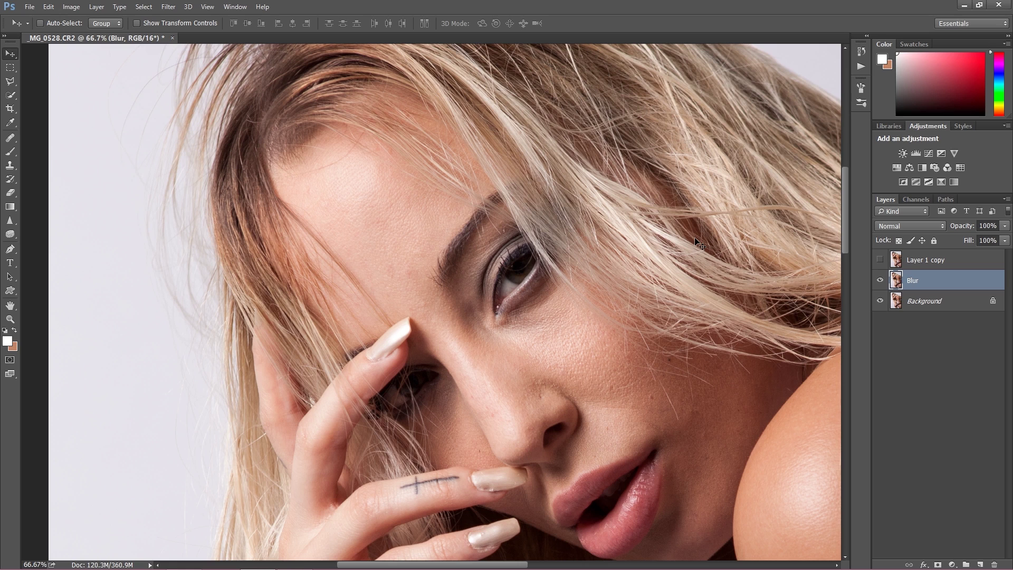
Show the topmost layer copy and rename it High Pass
{"action": "left_click", "coordinate": [880, 259]}
{"action": "double_click", "coordinate": [919, 261]}
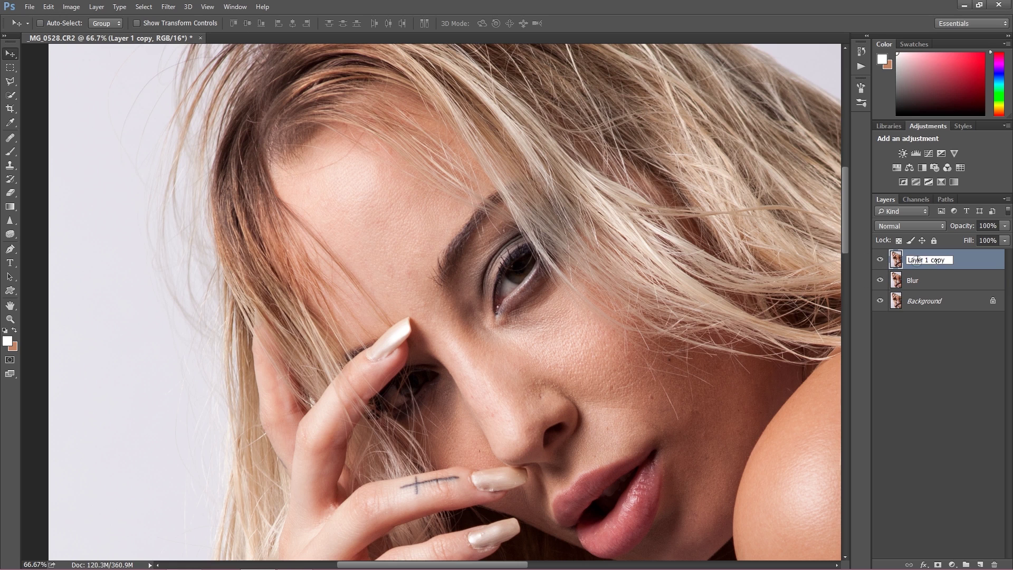
{"action": "type", "text": "High Pass"}
{"action": "key", "text": "Return"}
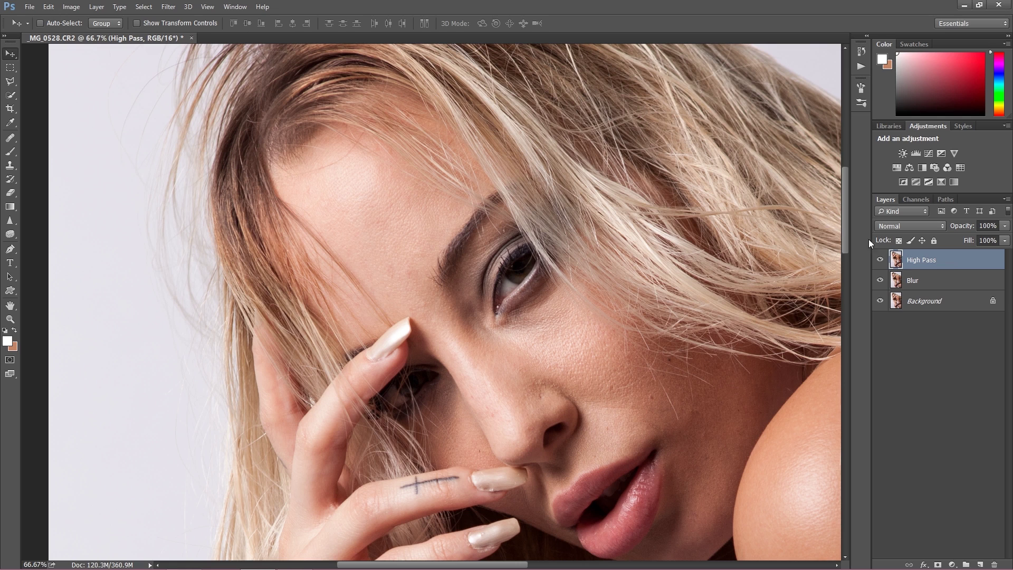
Hide the High Pass layer and apply a Gaussian Blur with a 15-pixel radius to the Blur layer
{"action": "left_click", "coordinate": [880, 260]}
{"action": "left_click", "coordinate": [897, 282]}
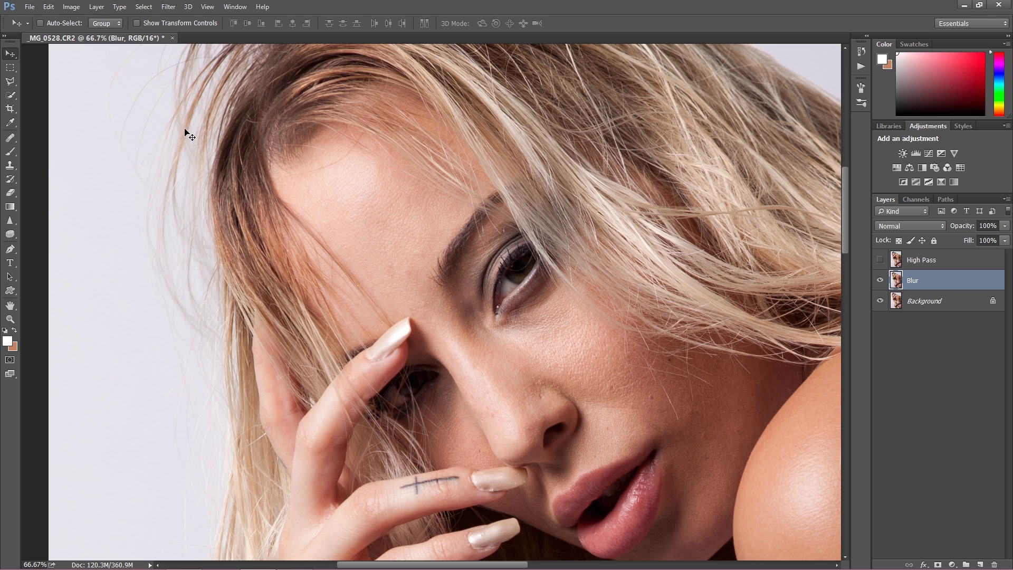
{"action": "left_click", "coordinate": [169, 7]}
{"action": "mouse_move", "coordinate": [259, 152]}
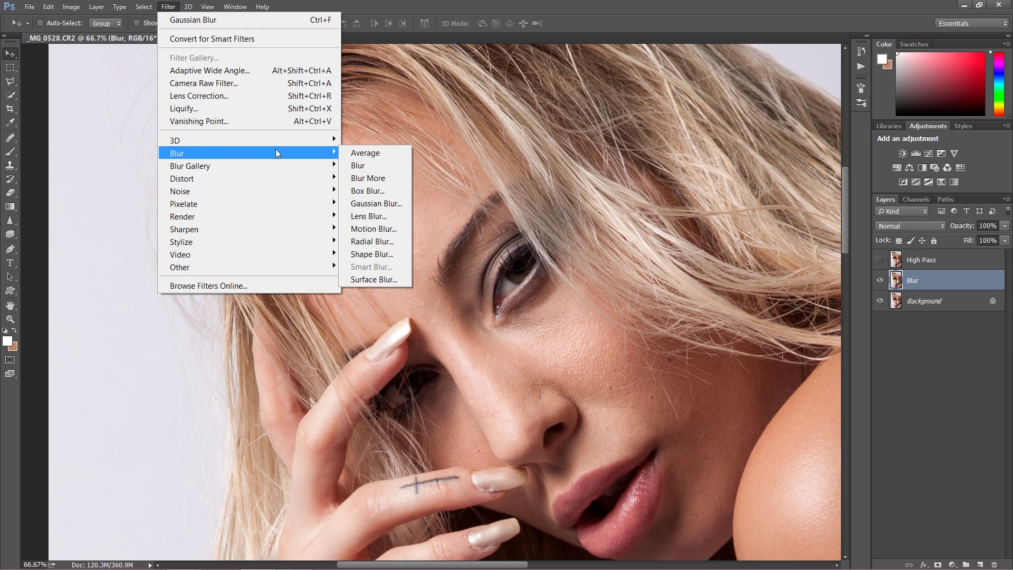
{"action": "left_click", "coordinate": [367, 203]}
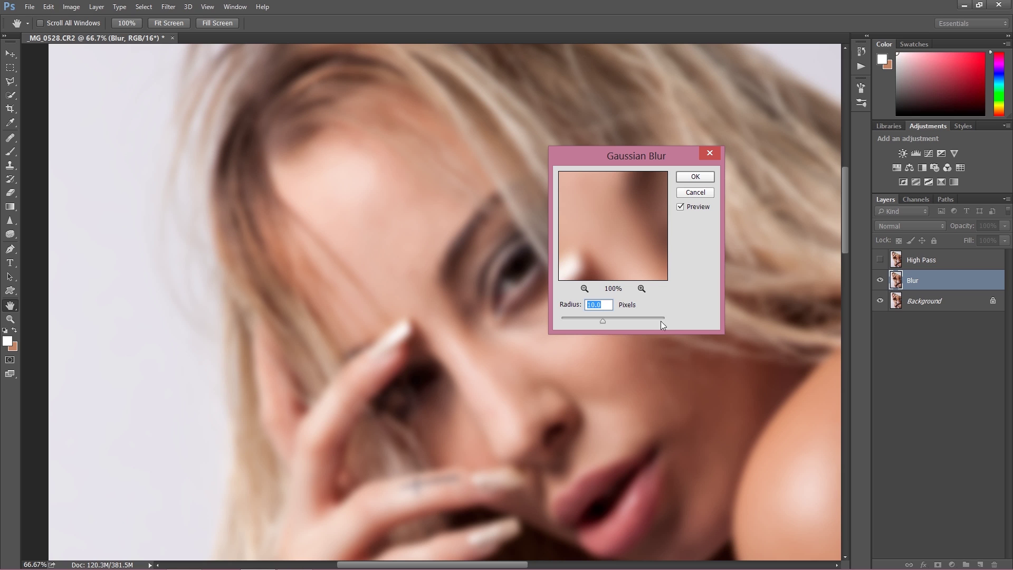
{"action": "type", "text": "12"}
{"action": "key", "text": "BackSpace"}
{"action": "type", "text": "5"}
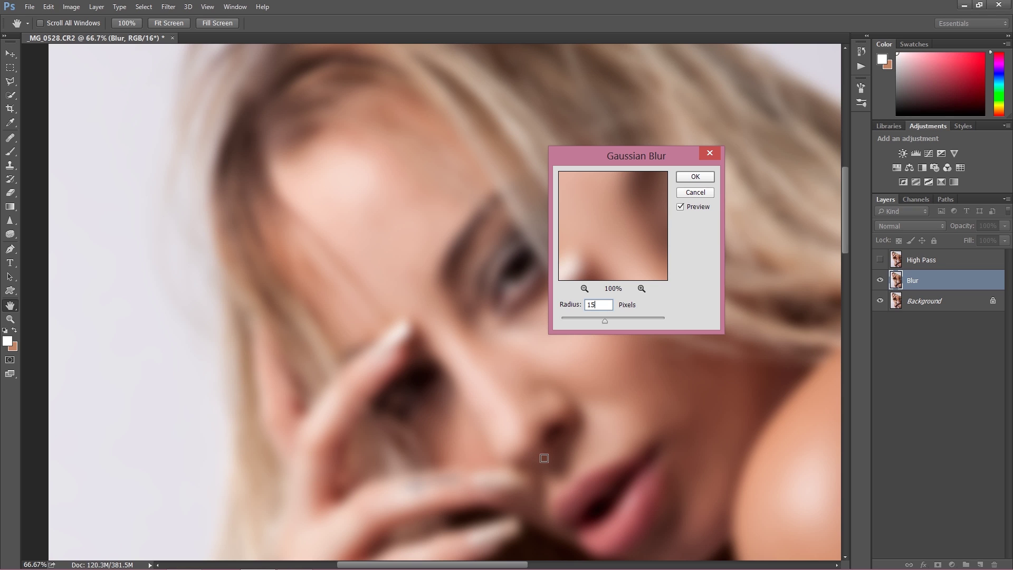
{"action": "left_click", "coordinate": [697, 178]}
Show the High Pass layer and run Apply Image on it with the inverted Blur layer, RGB channel, Add blending, scale 2 and offset 0
{"action": "left_click", "coordinate": [879, 259]}
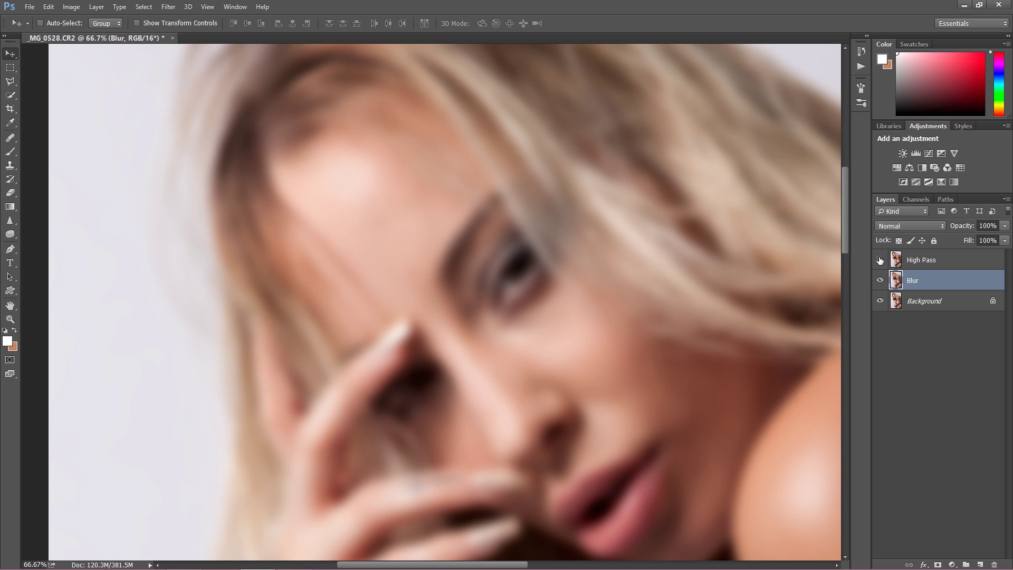
{"action": "left_click", "coordinate": [896, 262]}
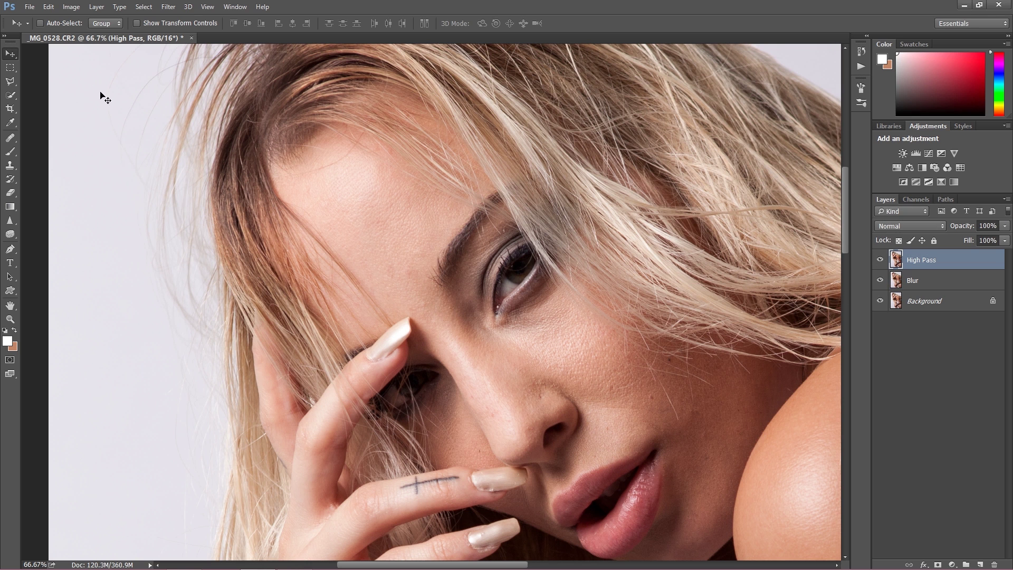
{"action": "left_click", "coordinate": [71, 6]}
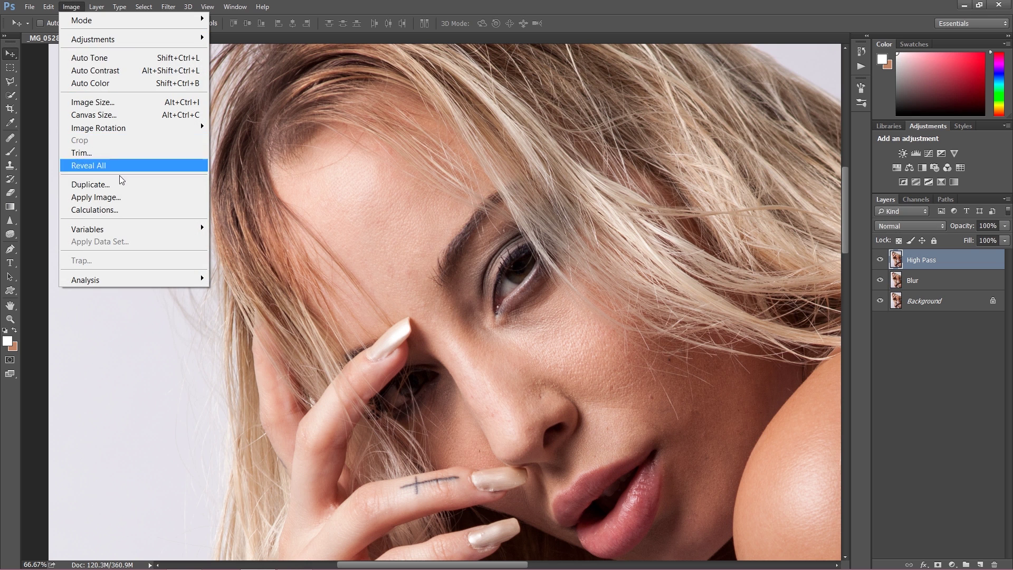
{"action": "left_click", "coordinate": [127, 199]}
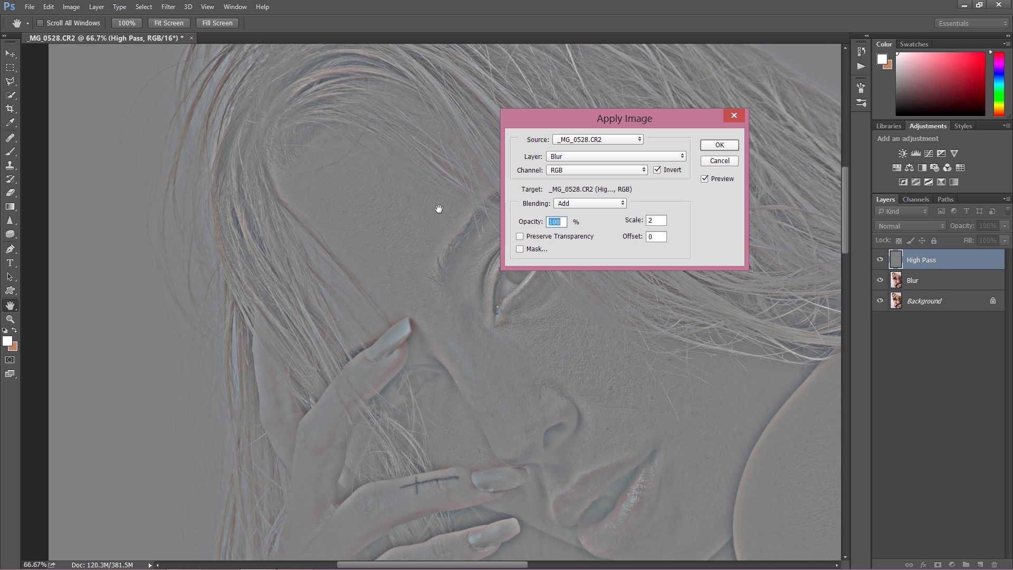
{"action": "left_click", "coordinate": [567, 156]}
{"action": "left_click", "coordinate": [686, 196]}
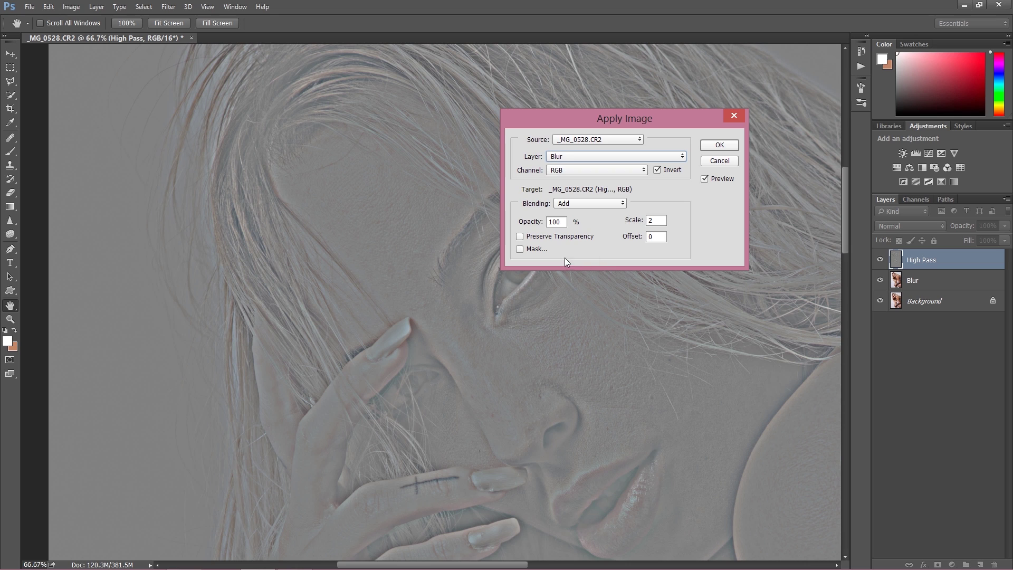
{"action": "left_click", "coordinate": [563, 203]}
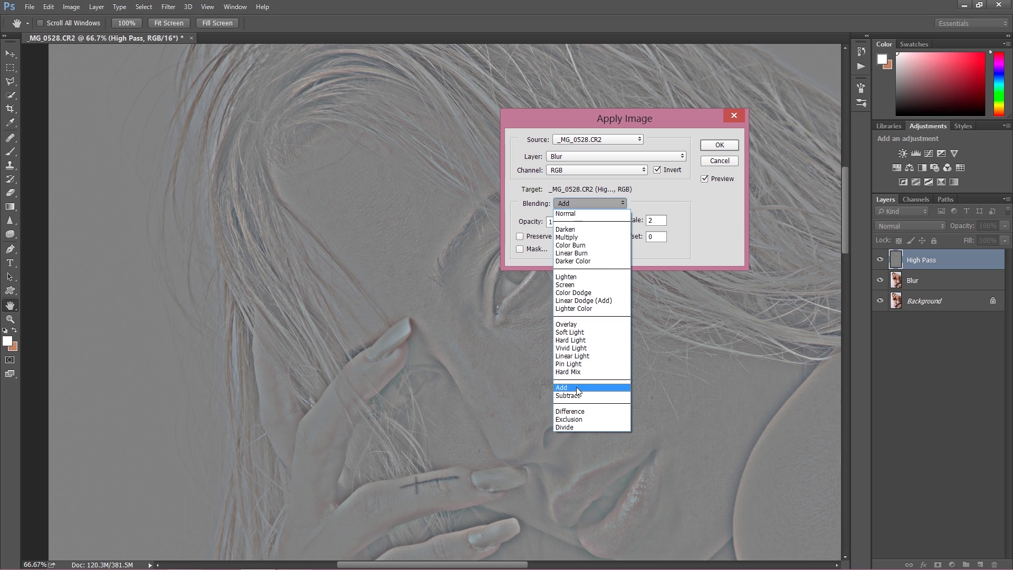
{"action": "left_click", "coordinate": [642, 236]}
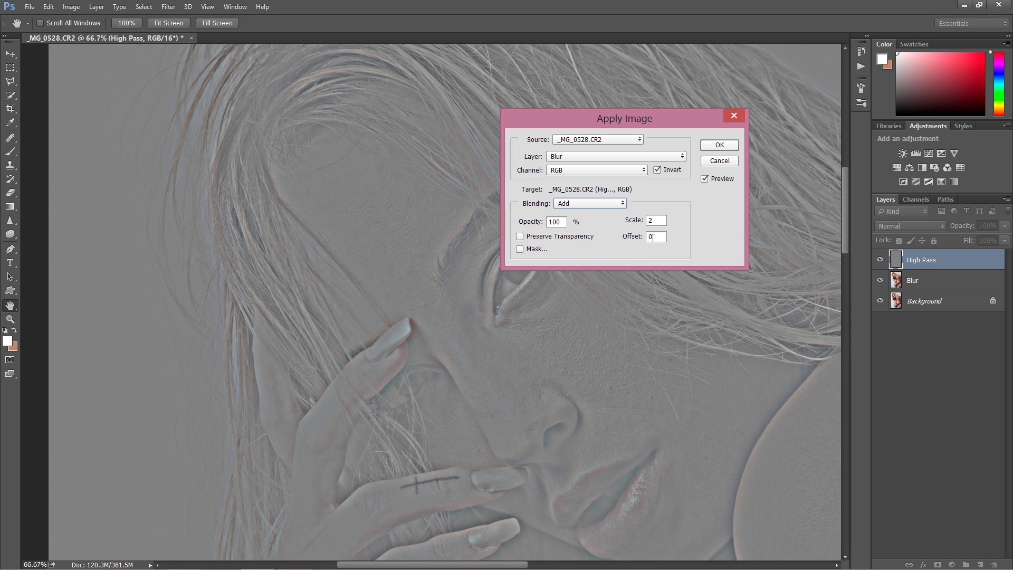
{"action": "left_click", "coordinate": [657, 170]}
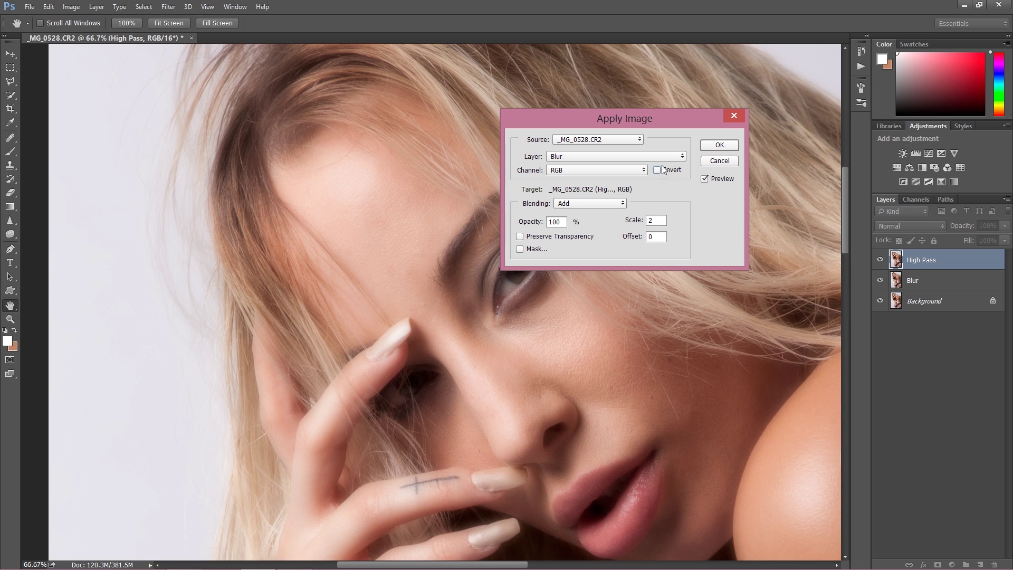
{"action": "left_click", "coordinate": [656, 170]}
{"action": "left_click", "coordinate": [719, 145]}
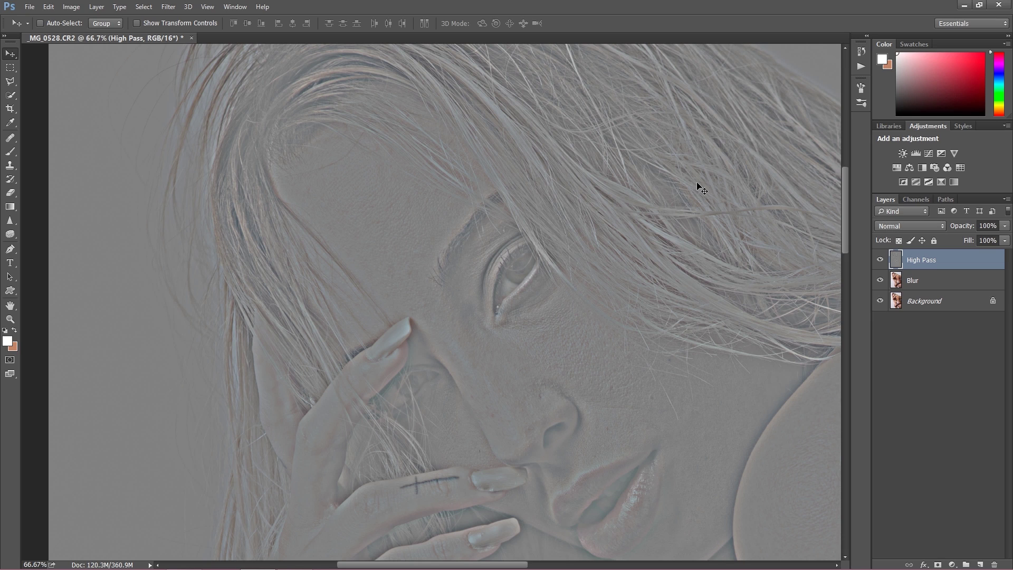
Hide the Blur layer and apply a Gaussian Blur with a 5-pixel radius to the High Pass layer
{"action": "left_click", "coordinate": [880, 280]}
{"action": "left_click", "coordinate": [169, 7]}
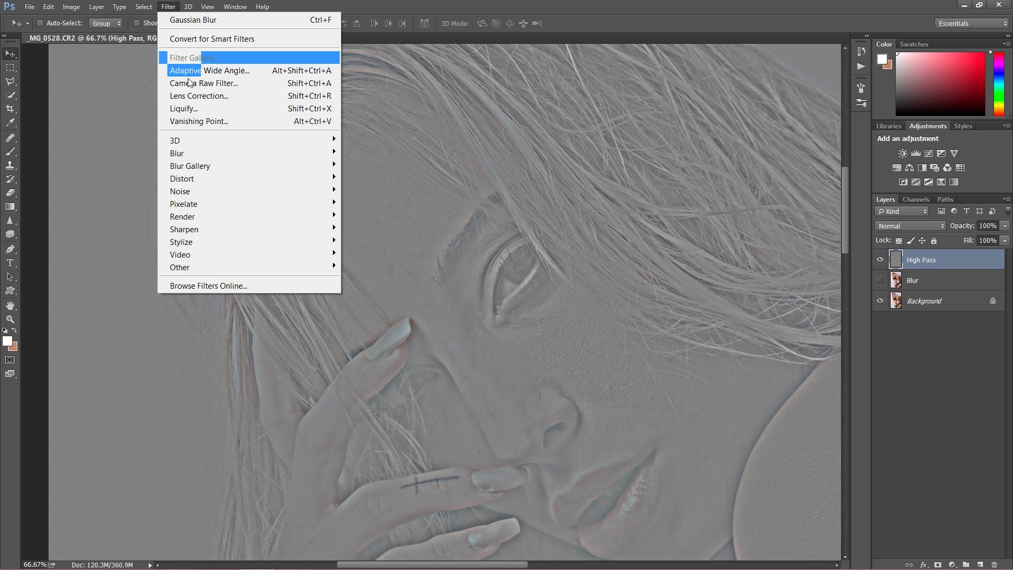
{"action": "mouse_move", "coordinate": [217, 153]}
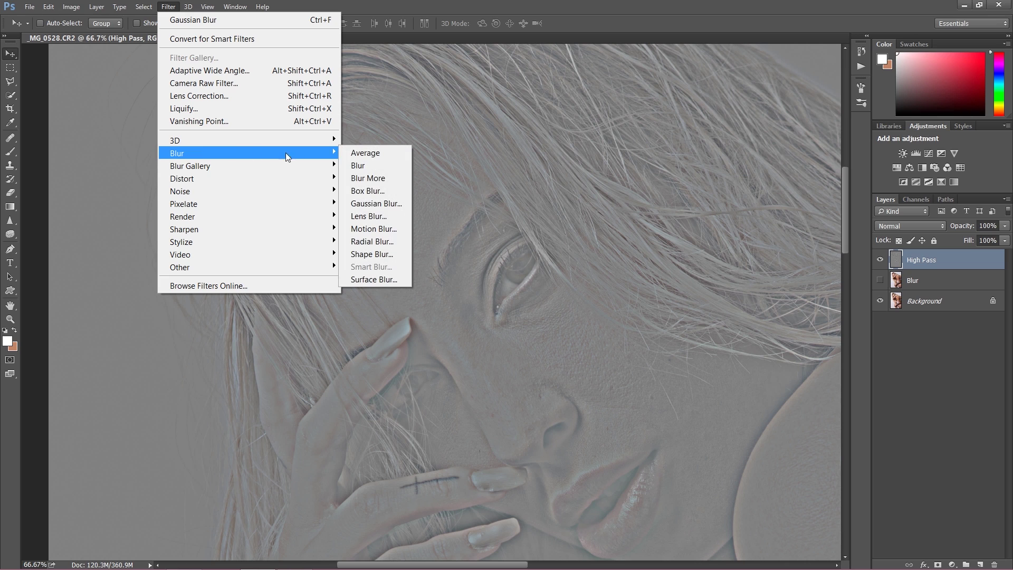
{"action": "left_click", "coordinate": [360, 206]}
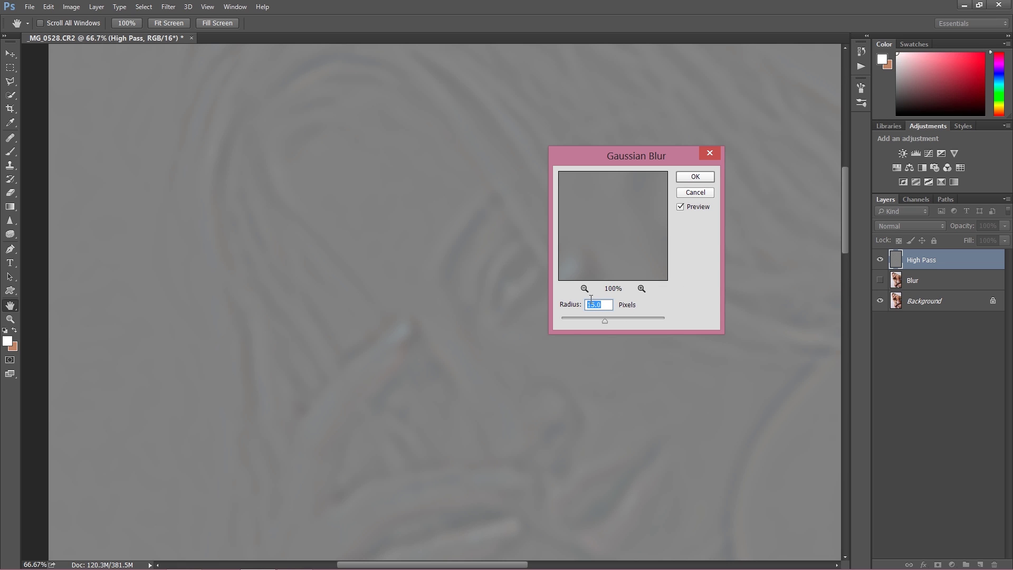
{"action": "type", "text": "5"}
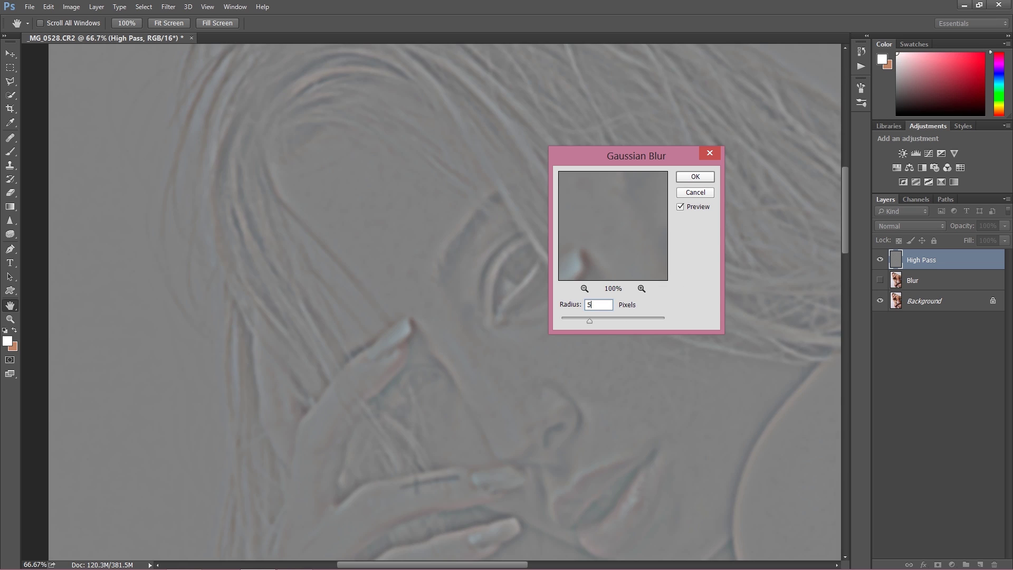
{"action": "left_click", "coordinate": [693, 179]}
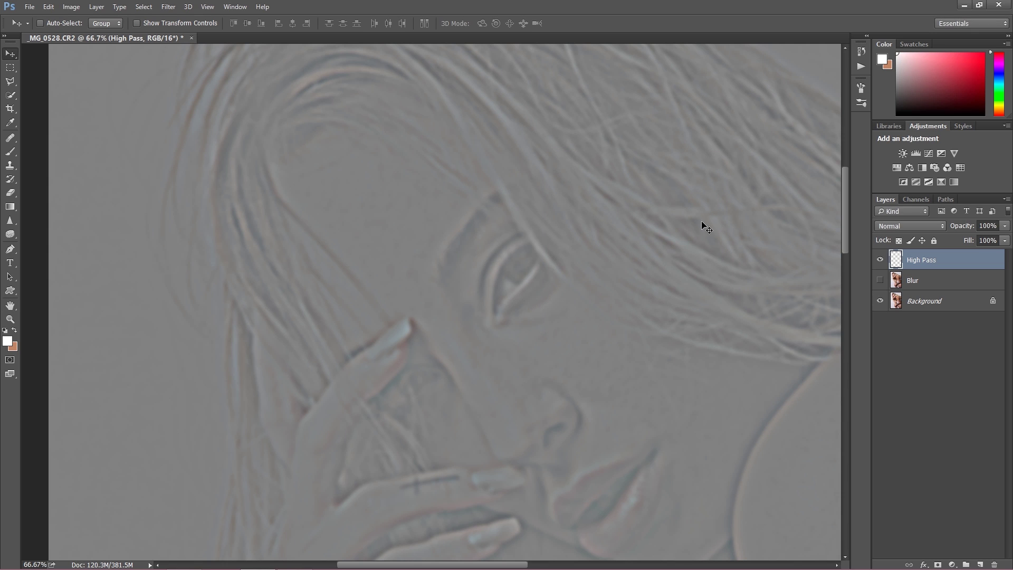
Set the High Pass layer's blend mode to Linear Light and invert the layer's colours
{"action": "left_click", "coordinate": [895, 225]}
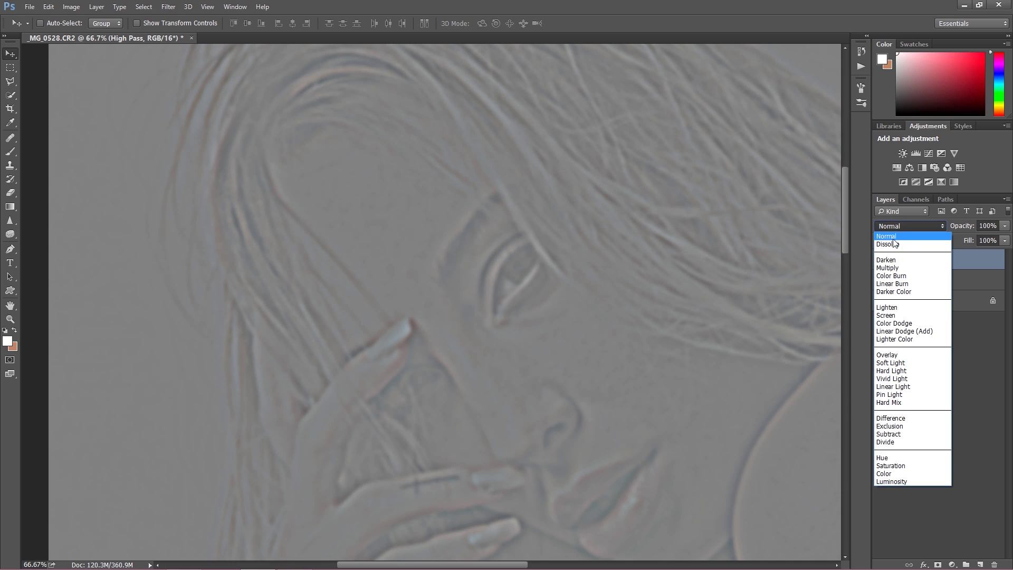
{"action": "left_click", "coordinate": [896, 386]}
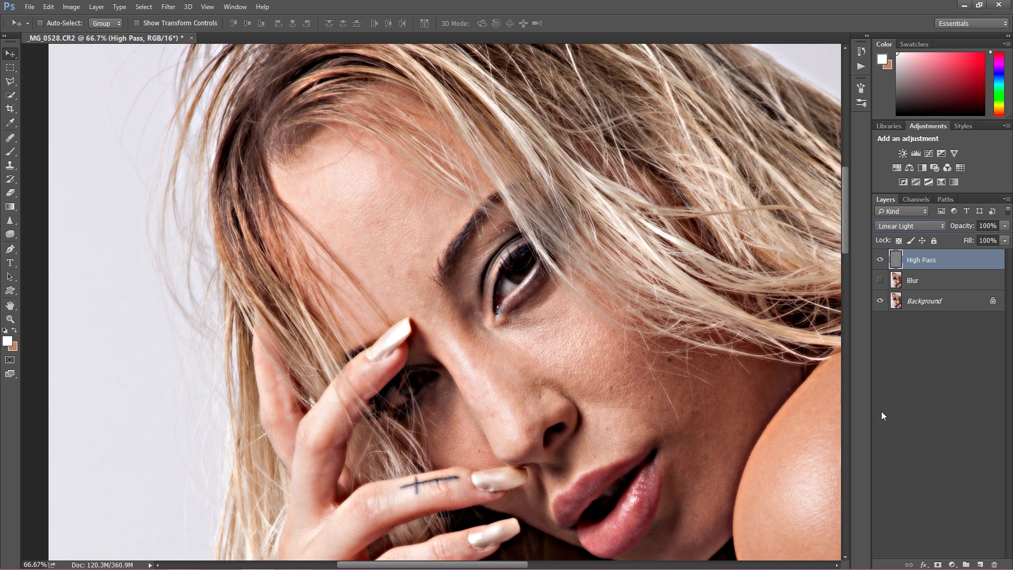
{"action": "left_click_drag", "start_coordinate": [570, 389], "coordinate": [528, 361]}
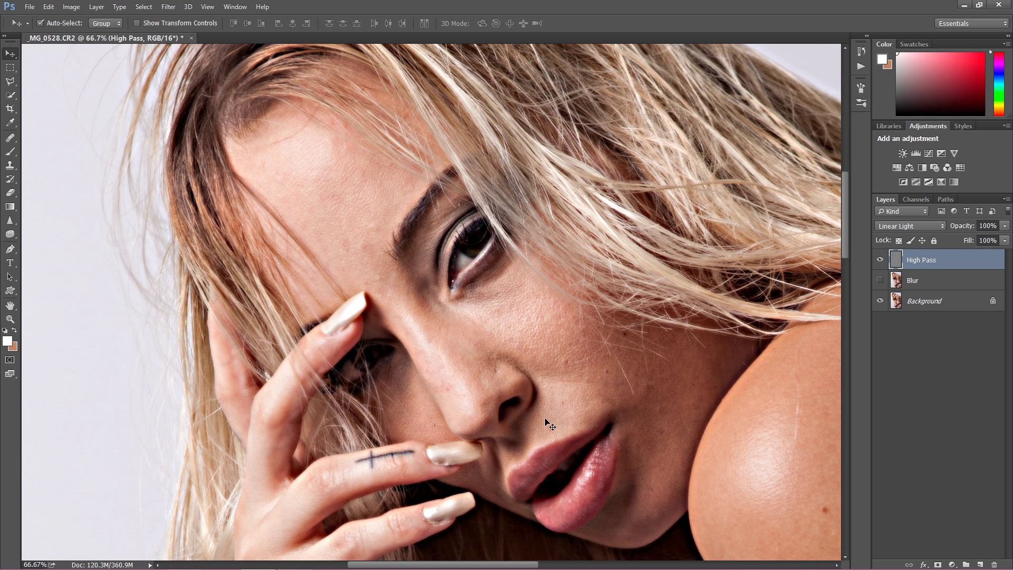
{"action": "key", "text": "ctrl+i"}
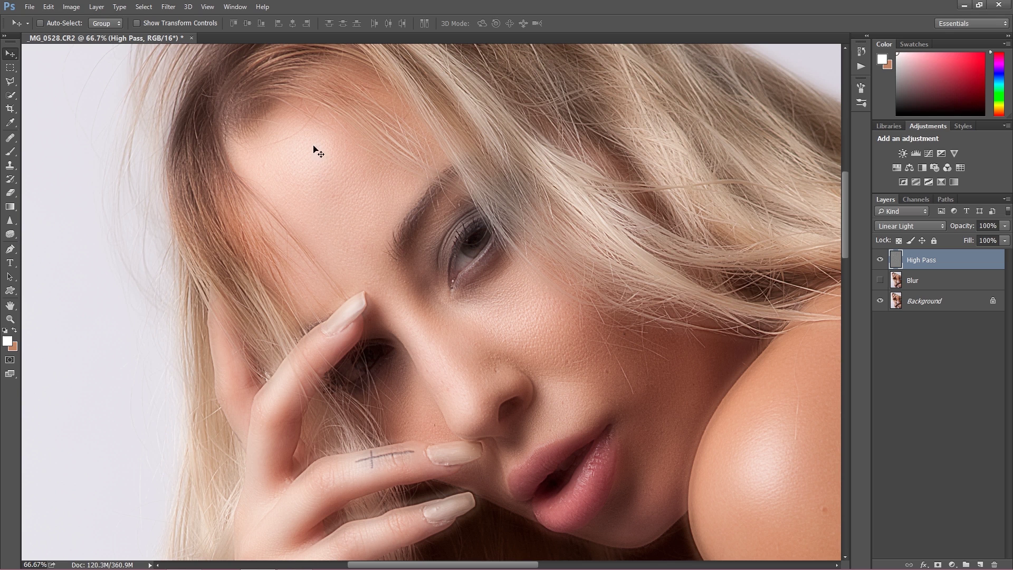
{"action": "left_click_drag", "start_coordinate": [503, 371], "coordinate": [294, 258]}
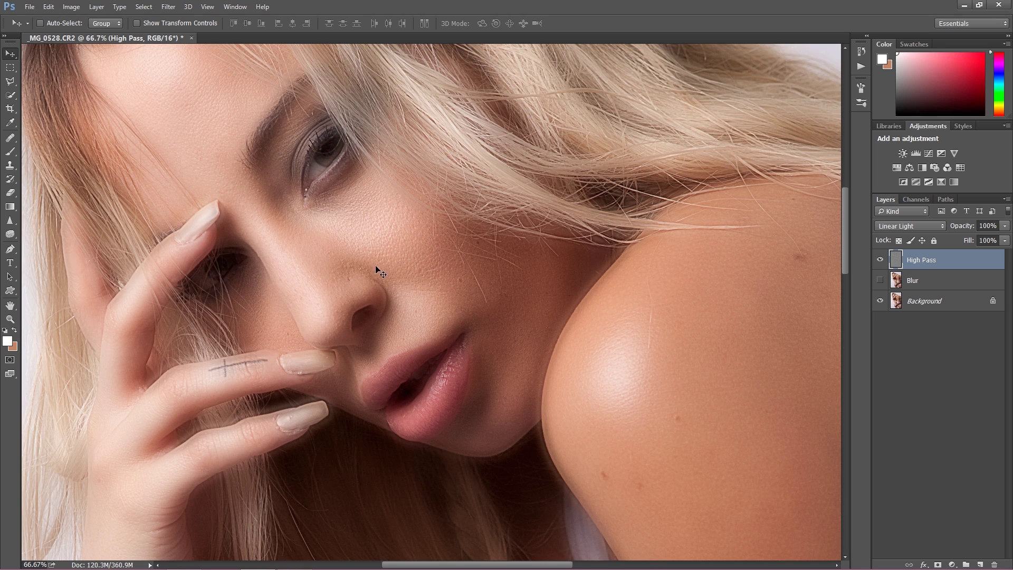
{"action": "left_click_drag", "start_coordinate": [324, 243], "coordinate": [354, 281]}
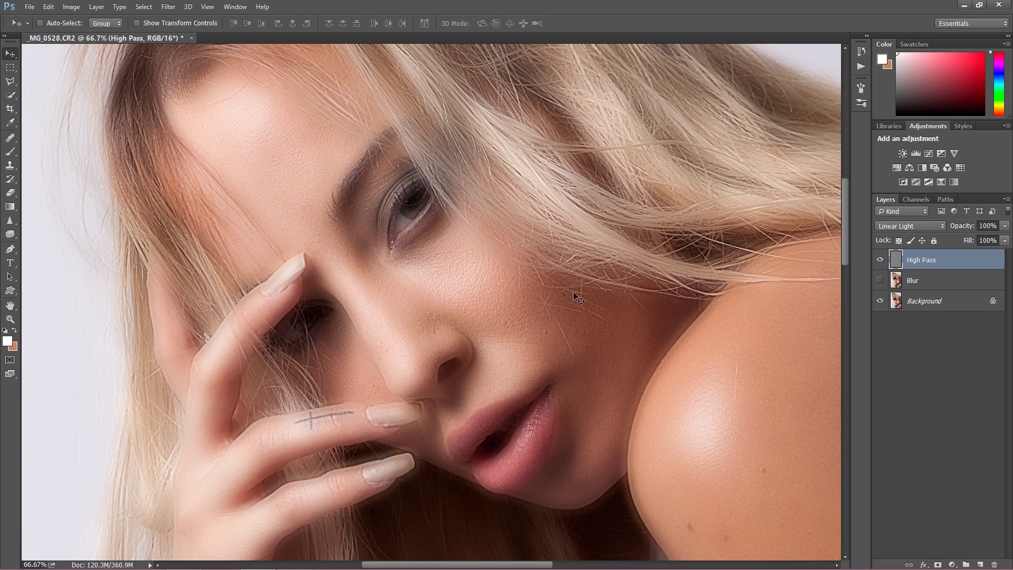
Add a black layer mask to the High Pass layer and activate the Brush tool with white for the forehead skin
{"action": "left_click", "coordinate": [937, 565]}
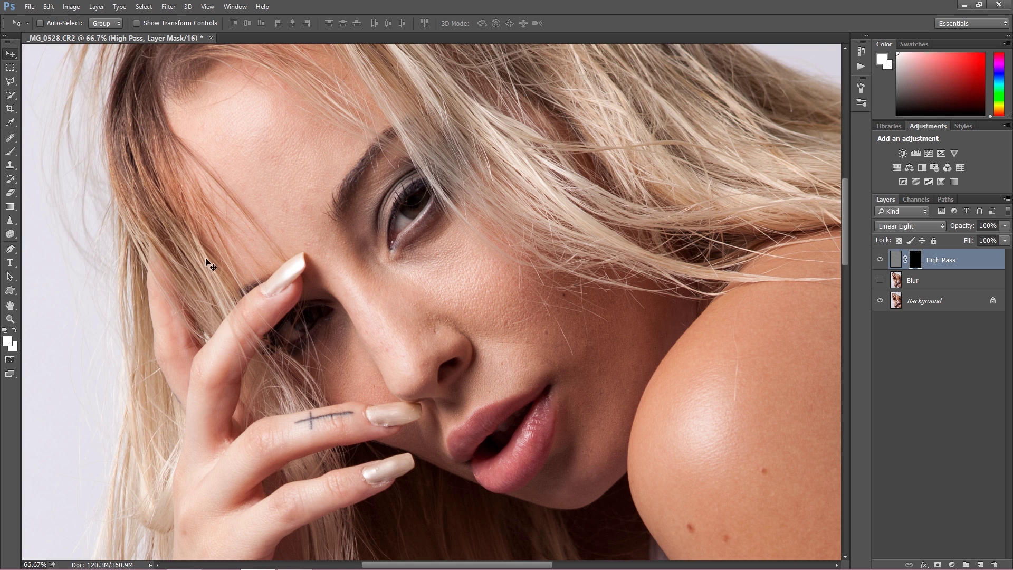
{"action": "left_click_drag", "start_coordinate": [213, 211], "coordinate": [402, 288]}
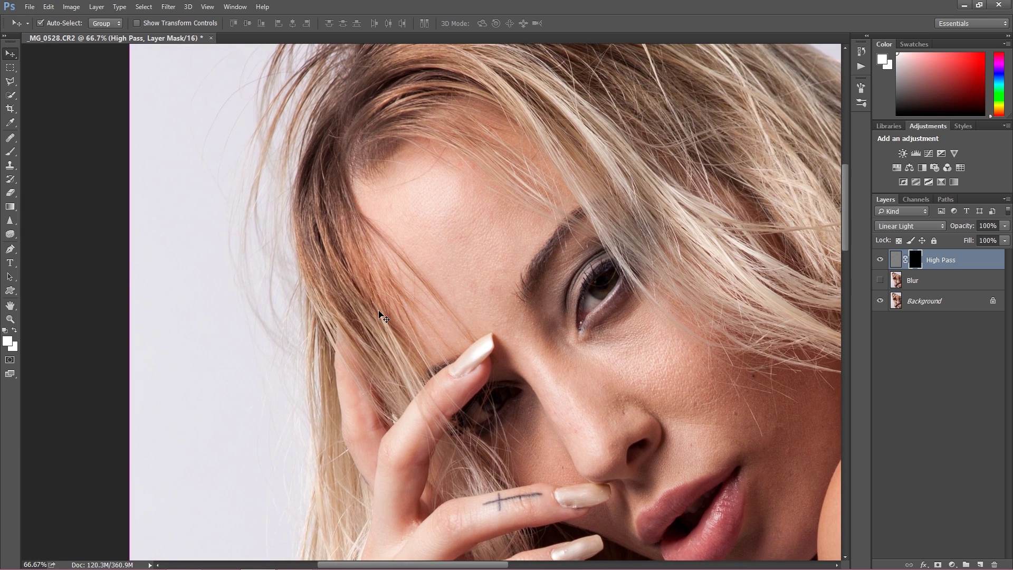
{"action": "scroll", "coordinate": [379, 314], "scroll_direction": "up", "scroll_amount": 1}
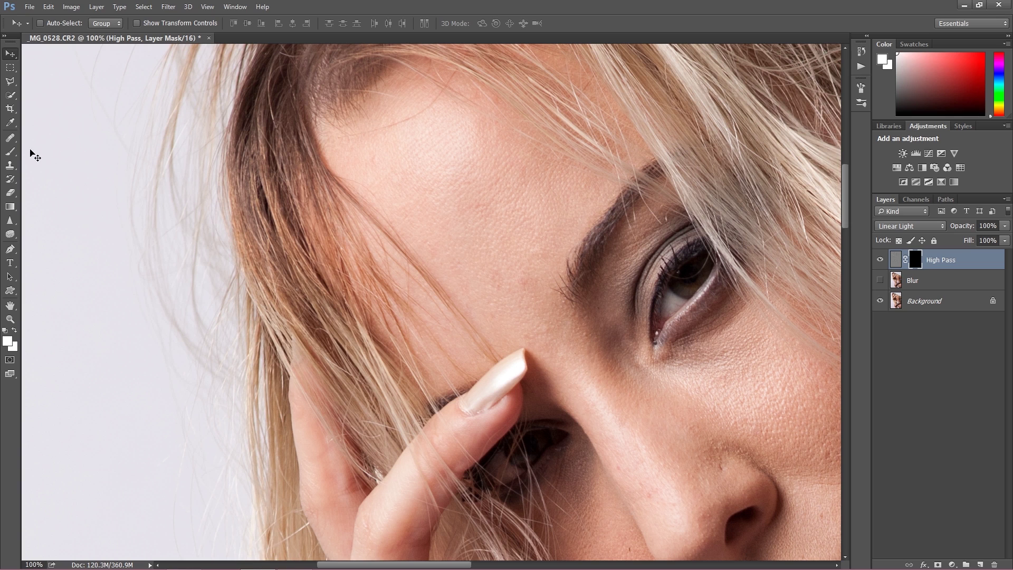
{"action": "left_click", "coordinate": [10, 152]}
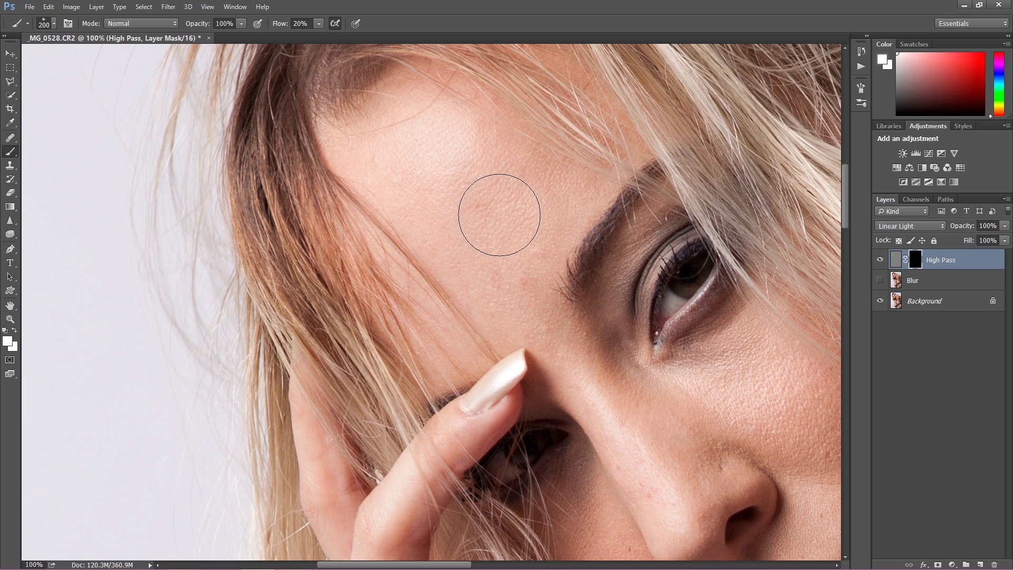
Paint white on the High Pass layer mask over the forehead skin and reduce the brush size to 90
{"action": "key", "text": "bracketleft"}
{"action": "key", "text": "bracketleft"}
{"action": "mouse_move", "coordinate": [515, 251]}
{"action": "left_mouse_down"}
{"action": "mouse_move", "coordinate": [526, 293]}
{"action": "mouse_move", "coordinate": [510, 255]}
{"action": "mouse_move", "coordinate": [520, 291]}
{"action": "mouse_move", "coordinate": [518, 241]}
{"action": "mouse_move", "coordinate": [503, 258]}
{"action": "mouse_move", "coordinate": [520, 288]}
{"action": "mouse_move", "coordinate": [515, 274]}
{"action": "mouse_move", "coordinate": [501, 277]}
{"action": "mouse_move", "coordinate": [535, 235]}
{"action": "mouse_move", "coordinate": [524, 268]}
{"action": "mouse_move", "coordinate": [535, 244]}
{"action": "mouse_move", "coordinate": [471, 208]}
{"action": "mouse_move", "coordinate": [476, 197]}
{"action": "mouse_move", "coordinate": [466, 191]}
{"action": "mouse_move", "coordinate": [472, 205]}
{"action": "mouse_move", "coordinate": [464, 193]}
{"action": "mouse_move", "coordinate": [471, 205]}
{"action": "mouse_move", "coordinate": [474, 181]}
{"action": "mouse_move", "coordinate": [469, 200]}
{"action": "mouse_move", "coordinate": [429, 163]}
{"action": "mouse_move", "coordinate": [386, 156]}
{"action": "mouse_move", "coordinate": [401, 185]}
{"action": "mouse_move", "coordinate": [366, 161]}
{"action": "mouse_move", "coordinate": [381, 169]}
{"action": "mouse_move", "coordinate": [369, 158]}
{"action": "mouse_move", "coordinate": [381, 153]}
{"action": "mouse_move", "coordinate": [378, 164]}
{"action": "mouse_move", "coordinate": [370, 152]}
{"action": "mouse_move", "coordinate": [377, 173]}
{"action": "mouse_move", "coordinate": [476, 147]}
{"action": "mouse_move", "coordinate": [473, 123]}
{"action": "mouse_move", "coordinate": [494, 131]}
{"action": "mouse_move", "coordinate": [374, 164]}
{"action": "mouse_move", "coordinate": [485, 300]}
{"action": "mouse_move", "coordinate": [422, 224]}
{"action": "mouse_move", "coordinate": [411, 181]}
{"action": "mouse_move", "coordinate": [365, 163]}
{"action": "mouse_move", "coordinate": [378, 175]}
{"action": "mouse_move", "coordinate": [522, 201]}
{"action": "left_mouse_up"}
{"action": "key", "text": "bracketleft"}
{"action": "key", "text": "bracketleft"}
{"action": "key", "text": "bracketleft"}
{"action": "left_click", "coordinate": [880, 259]}
{"action": "left_click", "coordinate": [891, 260]}
{"action": "left_click", "coordinate": [880, 259]}
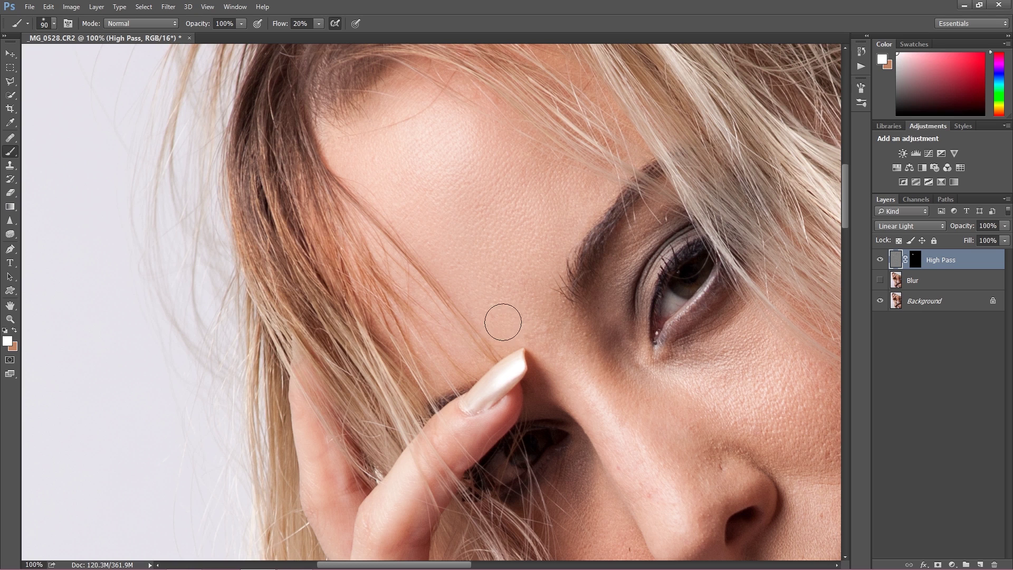
{"action": "left_click_drag", "start_coordinate": [544, 329], "coordinate": [569, 357]}
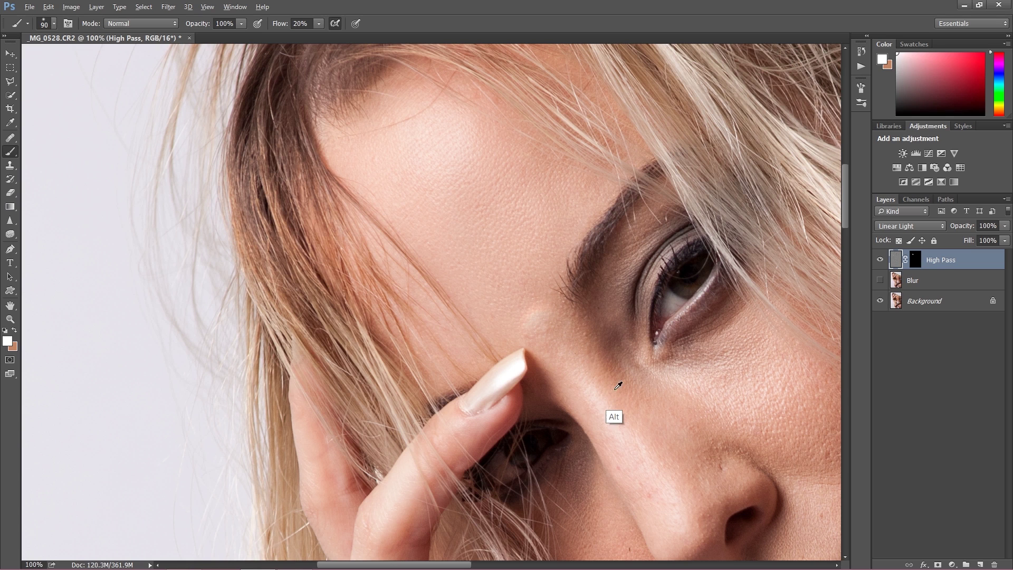
{"action": "key", "text": "ctrl+alt+z"}
{"action": "left_click", "coordinate": [915, 261]}
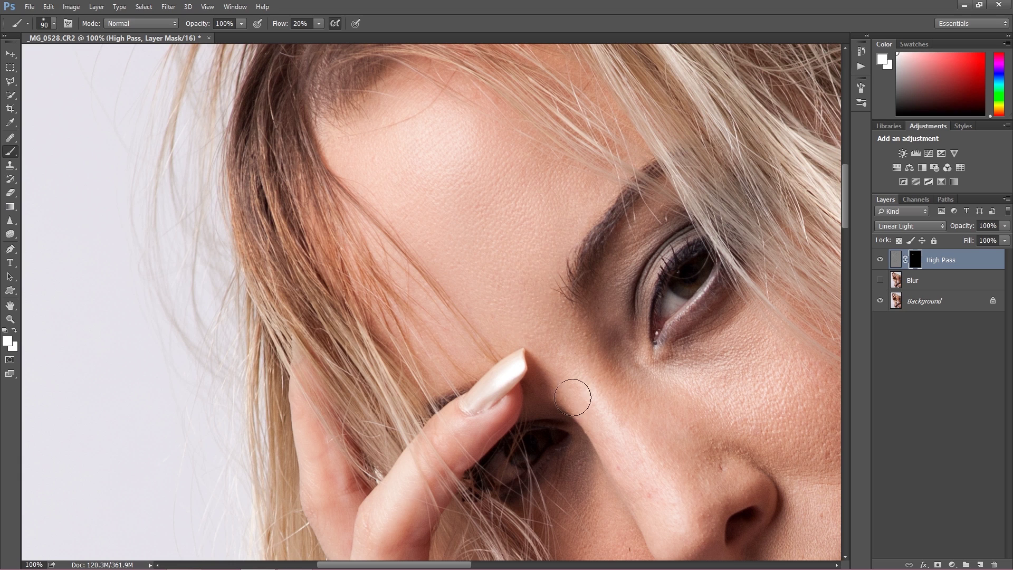
Paint white on the High Pass layer mask over the cheek below the eye with the brush size at 175
{"action": "left_click_drag", "start_coordinate": [630, 439], "coordinate": [548, 357]}
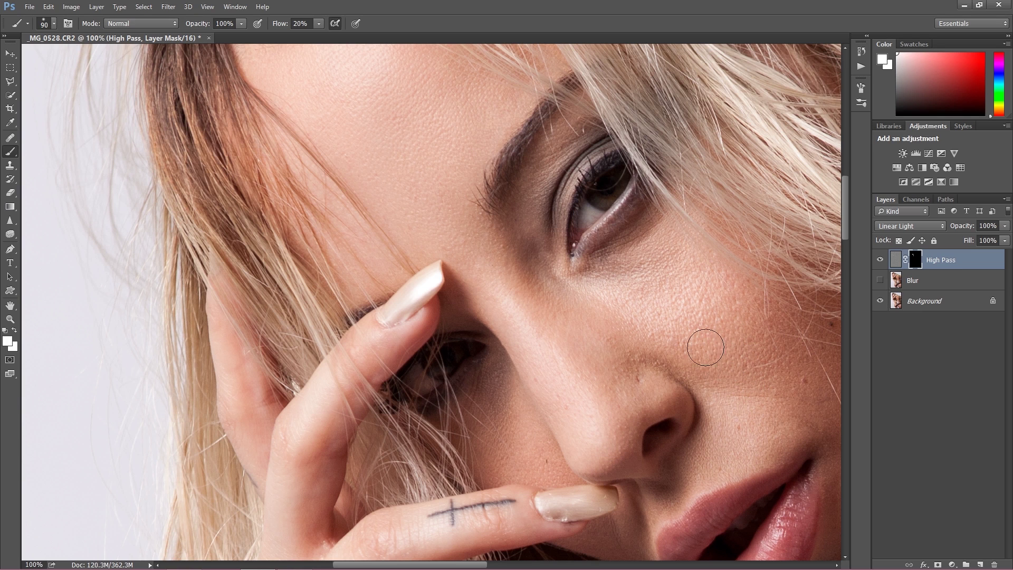
{"action": "key", "text": "bracketright"}
{"action": "key", "text": "bracketright"}
{"action": "key", "text": "bracketright"}
{"action": "key", "text": "bracketright"}
{"action": "mouse_move", "coordinate": [678, 301]}
{"action": "left_mouse_down"}
{"action": "mouse_move", "coordinate": [636, 320]}
{"action": "mouse_move", "coordinate": [639, 294]}
{"action": "mouse_move", "coordinate": [680, 280]}
{"action": "mouse_move", "coordinate": [686, 307]}
{"action": "mouse_move", "coordinate": [724, 342]}
{"action": "mouse_move", "coordinate": [726, 369]}
{"action": "mouse_move", "coordinate": [705, 346]}
{"action": "left_mouse_up"}
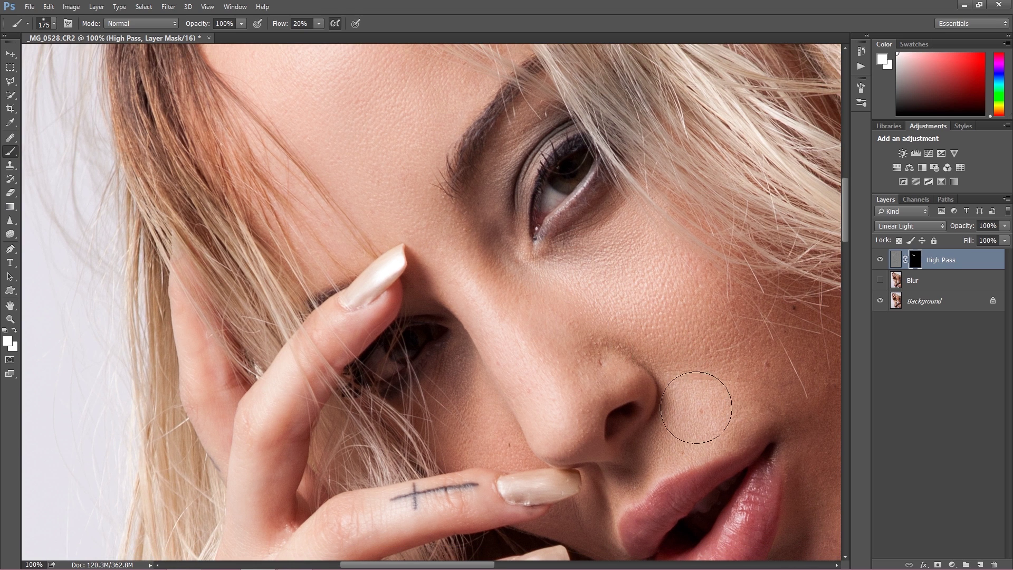
Smooth the skin between the cheek and upper lip on the High Pass layer mask and reduce the brush size to 125
{"action": "left_click_drag", "start_coordinate": [659, 328], "coordinate": [617, 317]}
{"action": "mouse_move", "coordinate": [757, 370]}
{"action": "left_mouse_down"}
{"action": "mouse_move", "coordinate": [634, 339]}
{"action": "mouse_move", "coordinate": [759, 332]}
{"action": "mouse_move", "coordinate": [640, 294]}
{"action": "mouse_move", "coordinate": [640, 316]}
{"action": "mouse_move", "coordinate": [705, 353]}
{"action": "mouse_move", "coordinate": [737, 339]}
{"action": "mouse_move", "coordinate": [752, 357]}
{"action": "mouse_move", "coordinate": [692, 420]}
{"action": "mouse_move", "coordinate": [702, 441]}
{"action": "left_mouse_up"}
{"action": "key", "text": "bracketleft"}
{"action": "key", "text": "bracketleft"}
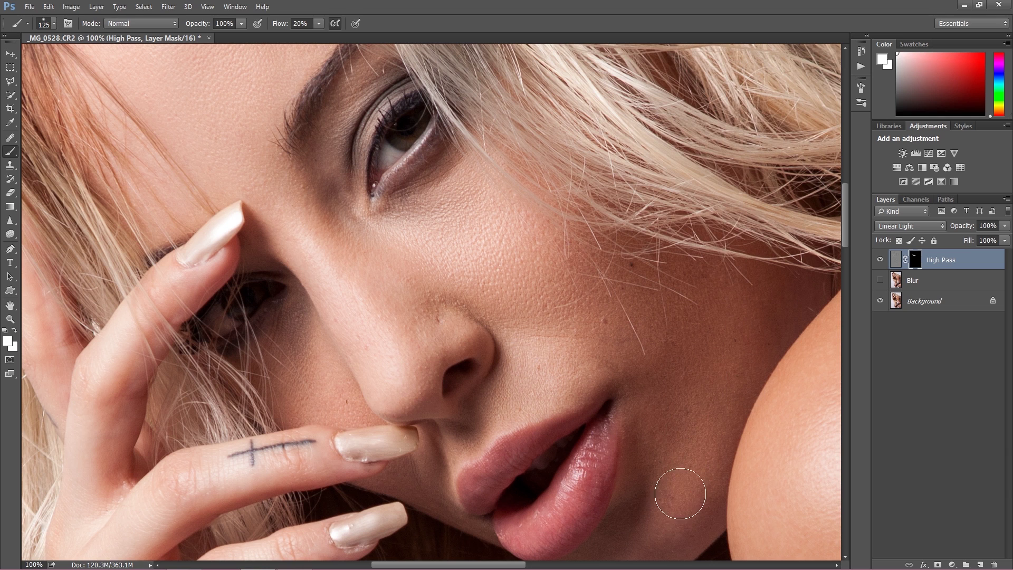
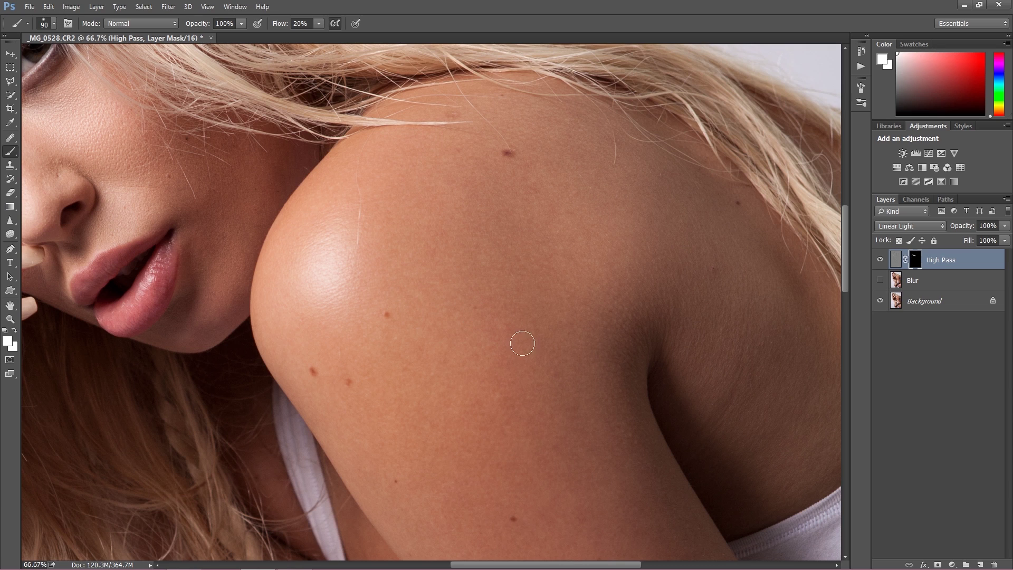
Enlarge the brush to size 300 and paint white on the High Pass layer mask over the shoulder skin
{"action": "key", "text": "bracketright"}
{"action": "key", "text": "bracketright"}
{"action": "key", "text": "bracketright"}
{"action": "key", "text": "bracketright"}
{"action": "key", "text": "bracketright"}
{"action": "key", "text": "bracketright"}
{"action": "key", "text": "bracketright"}
{"action": "left_click_drag", "start_coordinate": [340, 294], "coordinate": [340, 317]}
{"action": "left_click_drag", "start_coordinate": [489, 418], "coordinate": [455, 377]}
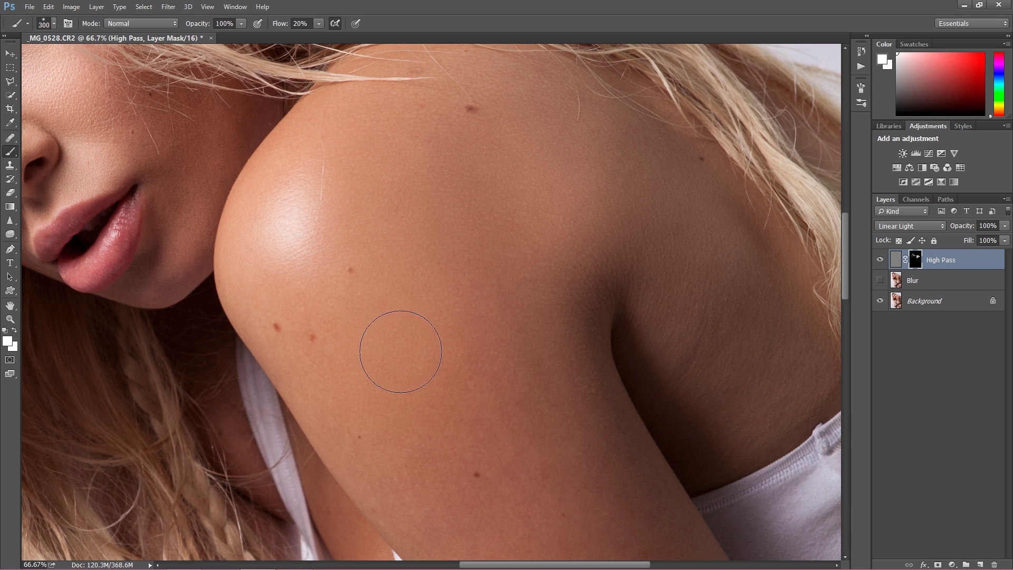
Reduce the brush size to 125, then hide and reshow the High Pass layer to compare the retouched skin
{"action": "key", "text": "bracketleft"}
{"action": "key", "text": "bracketleft"}
{"action": "key", "text": "bracketleft"}
{"action": "key", "text": "bracketleft"}
{"action": "key", "text": "bracketleft"}
{"action": "left_click", "coordinate": [879, 259]}
{"action": "left_click", "coordinate": [881, 259]}
{"action": "mouse_move", "coordinate": [173, 311]}
{"action": "left_mouse_down"}
{"action": "mouse_move", "coordinate": [323, 400]}
{"action": "mouse_move", "coordinate": [403, 474]}
{"action": "mouse_move", "coordinate": [482, 495]}
{"action": "mouse_move", "coordinate": [584, 498]}
{"action": "left_mouse_up"}
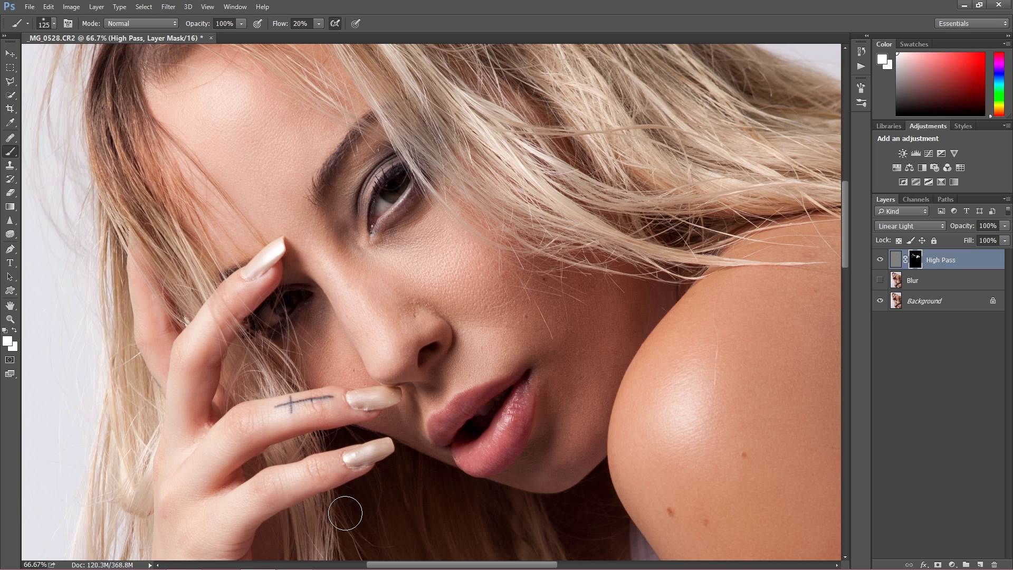
{"action": "mouse_move", "coordinate": [363, 320]}
{"action": "left_mouse_down"}
{"action": "mouse_move", "coordinate": [355, 296]}
{"action": "mouse_move", "coordinate": [342, 337]}
{"action": "mouse_move", "coordinate": [323, 255]}
{"action": "mouse_move", "coordinate": [332, 269]}
{"action": "left_mouse_up"}
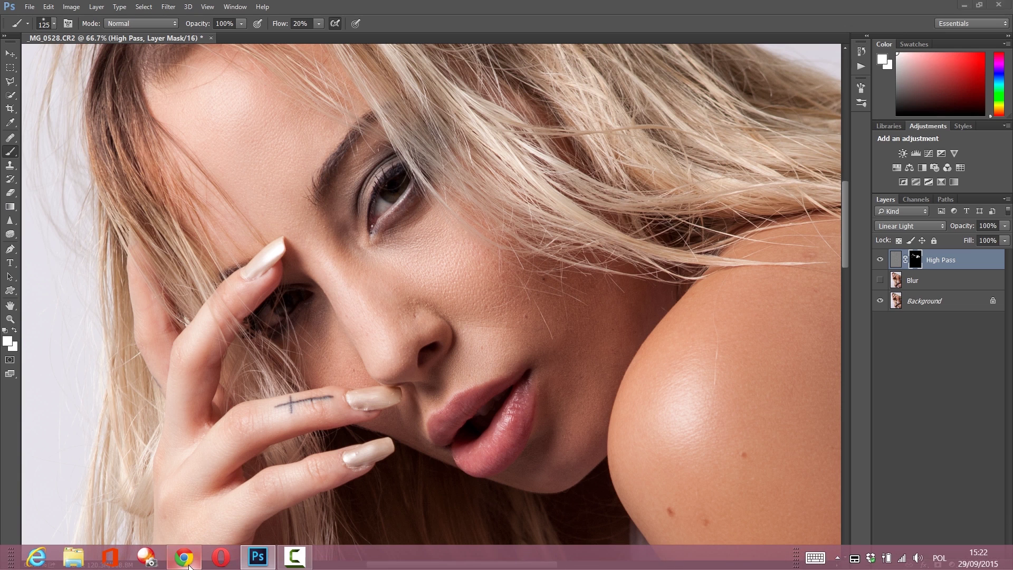
Switch to Chrome, view the model's and photographer's Facebook pages and the Udemy beauty retouching course page, and return to Photoshop
{"action": "left_click", "coordinate": [184, 558]}
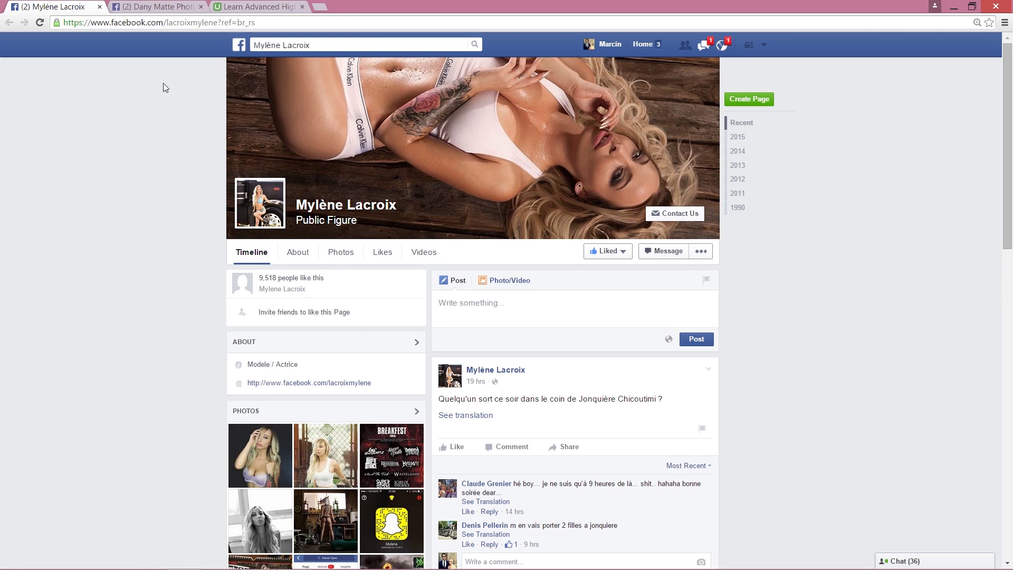
{"action": "key", "text": "ctrl+Tab"}
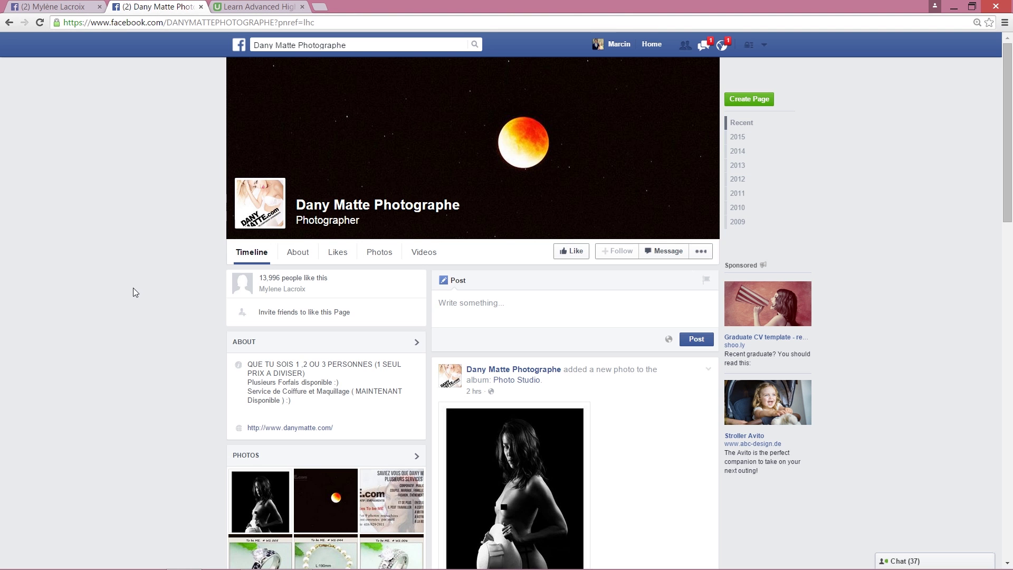
{"action": "scroll", "coordinate": [132, 348], "scroll_direction": "down", "scroll_amount": 5}
{"action": "scroll", "coordinate": [137, 327], "scroll_direction": "up", "scroll_amount": 4}
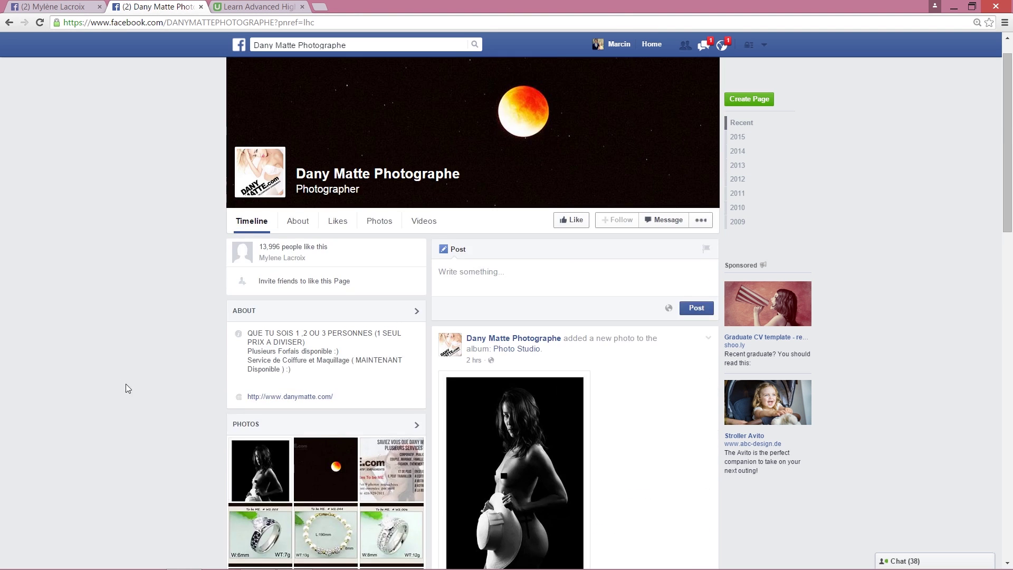
{"action": "left_click", "coordinate": [63, 8]}
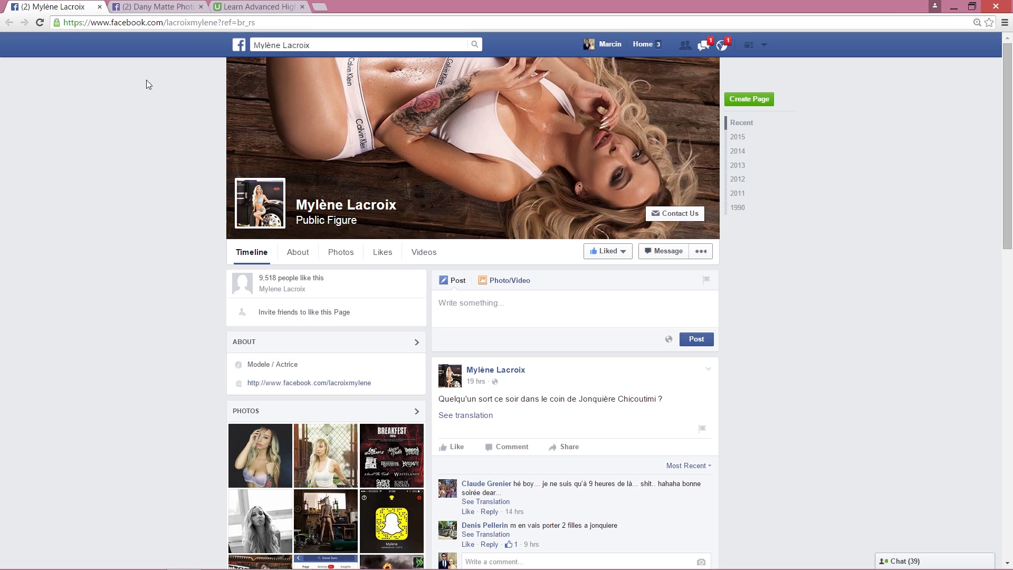
{"action": "left_click", "coordinate": [234, 7]}
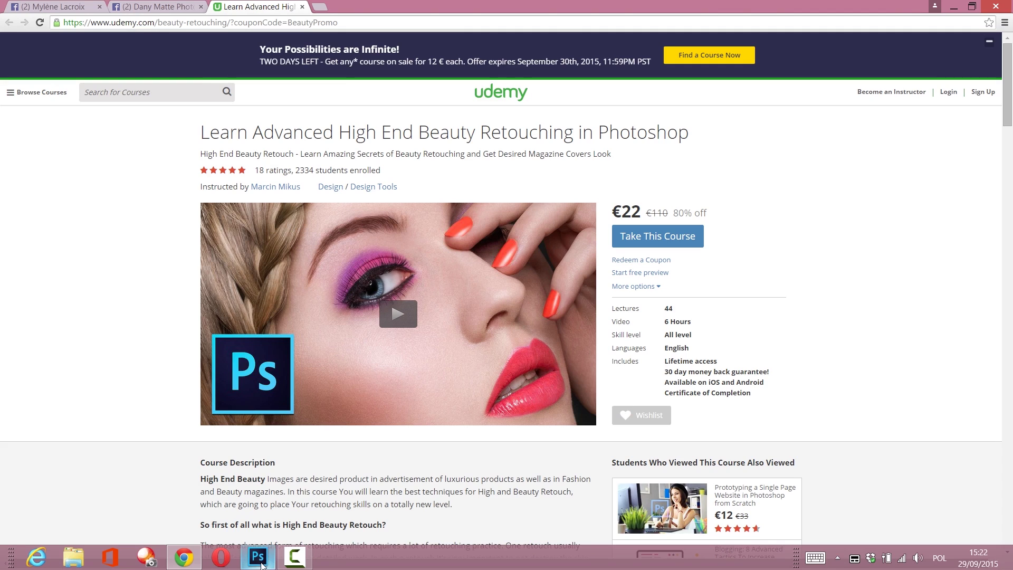
{"action": "left_click", "coordinate": [258, 563]}
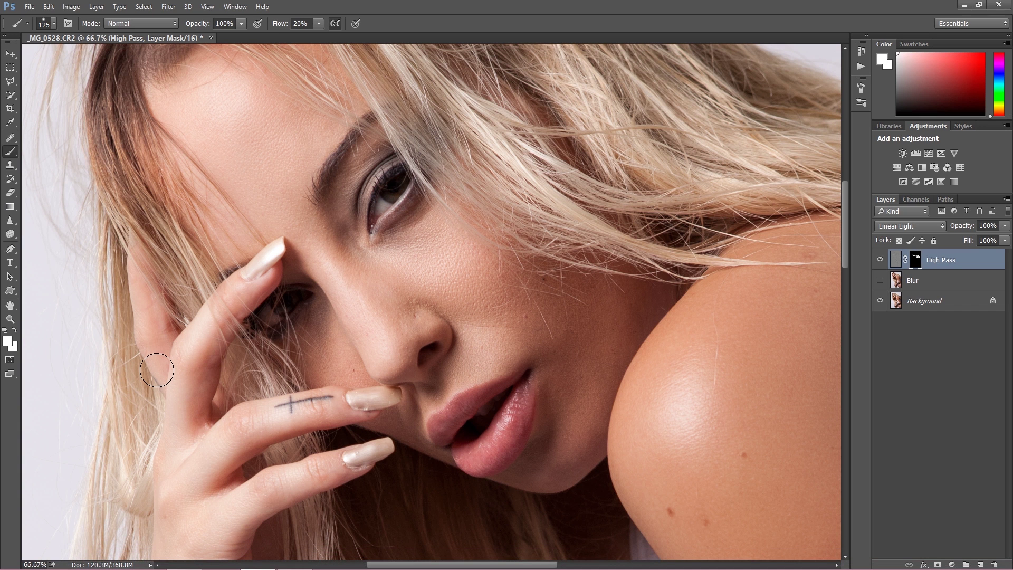